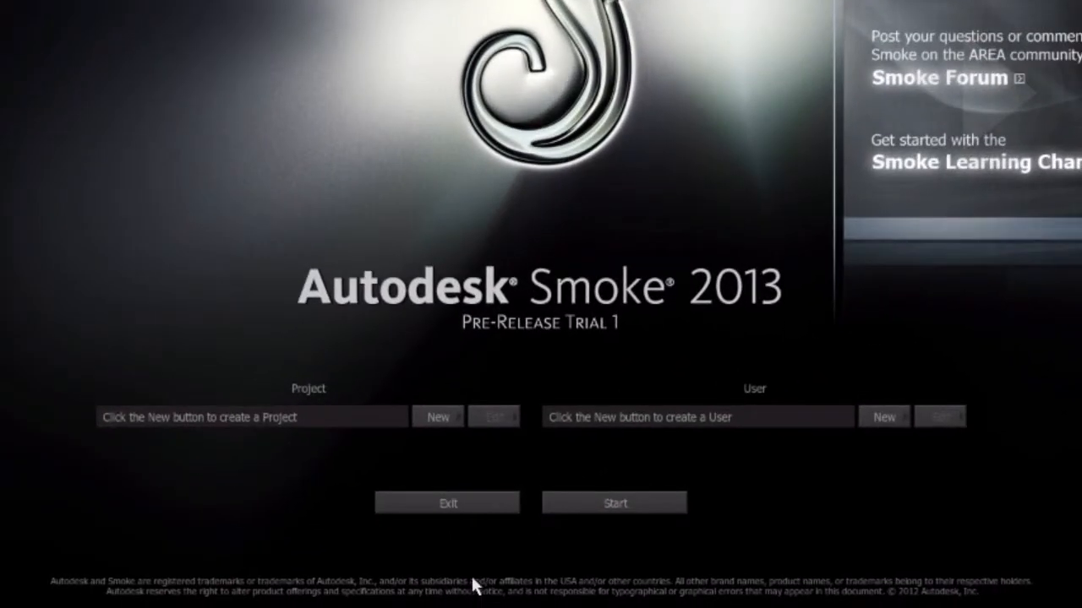
# Name the new project FIRST_EDIT with the 1920x1080@50i template and 1920 x 1080 HD 1080 resolution.
pyautogui.click(438, 417)
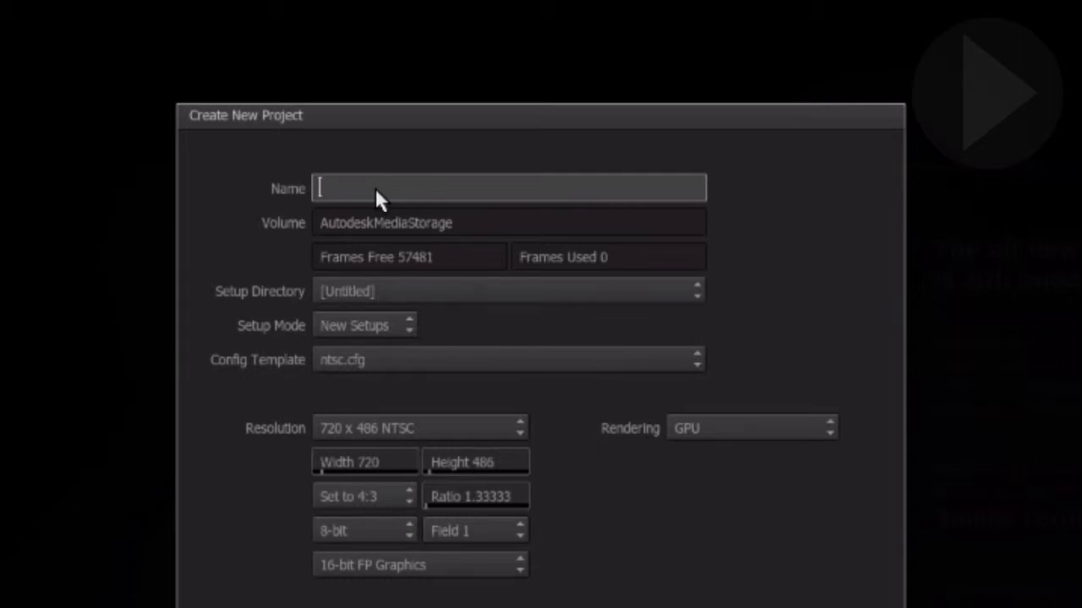
pyautogui.write('FIRST_EDIT')
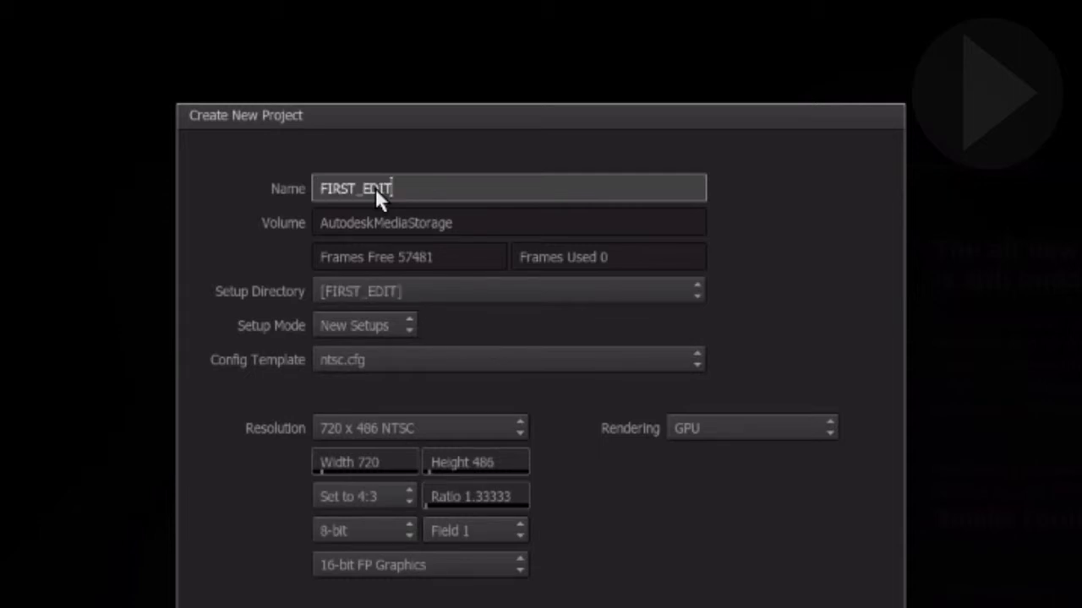
pyautogui.click(390, 357)
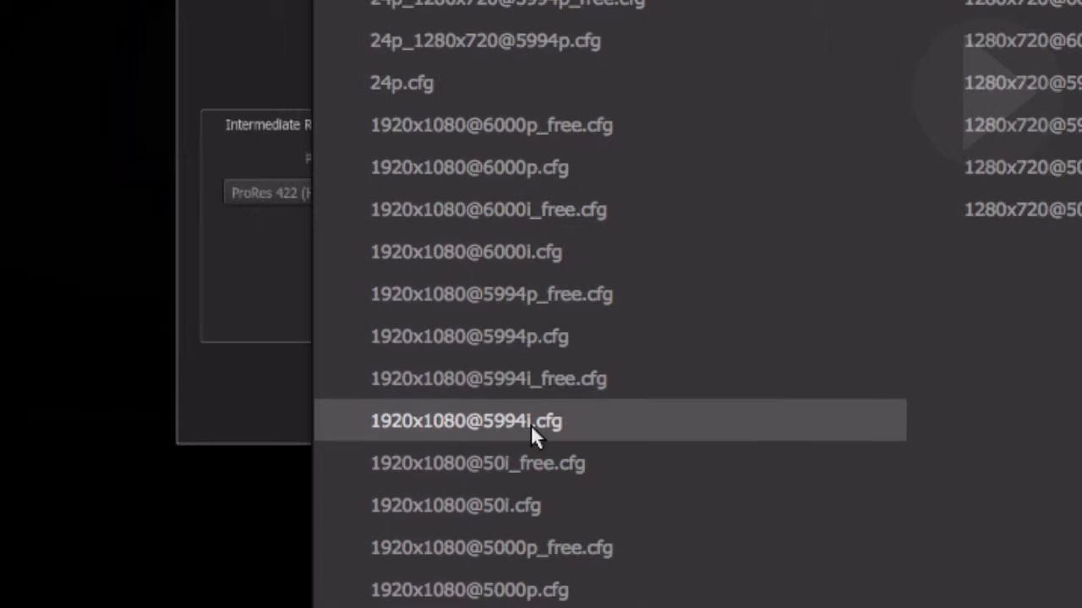
pyautogui.click(529, 510)
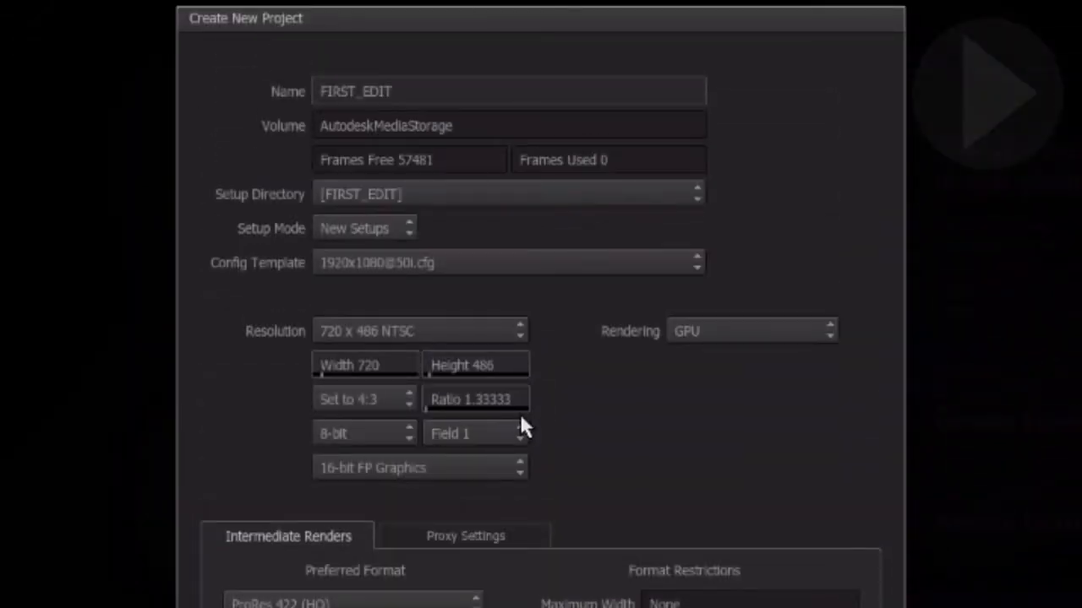
pyautogui.click(495, 330)
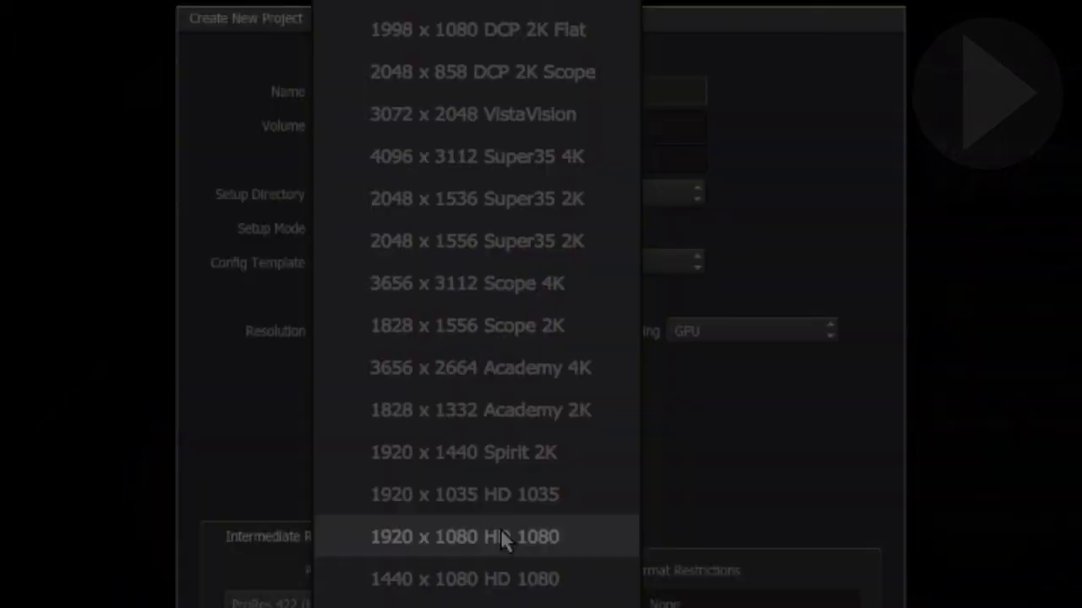
pyautogui.click(501, 538)
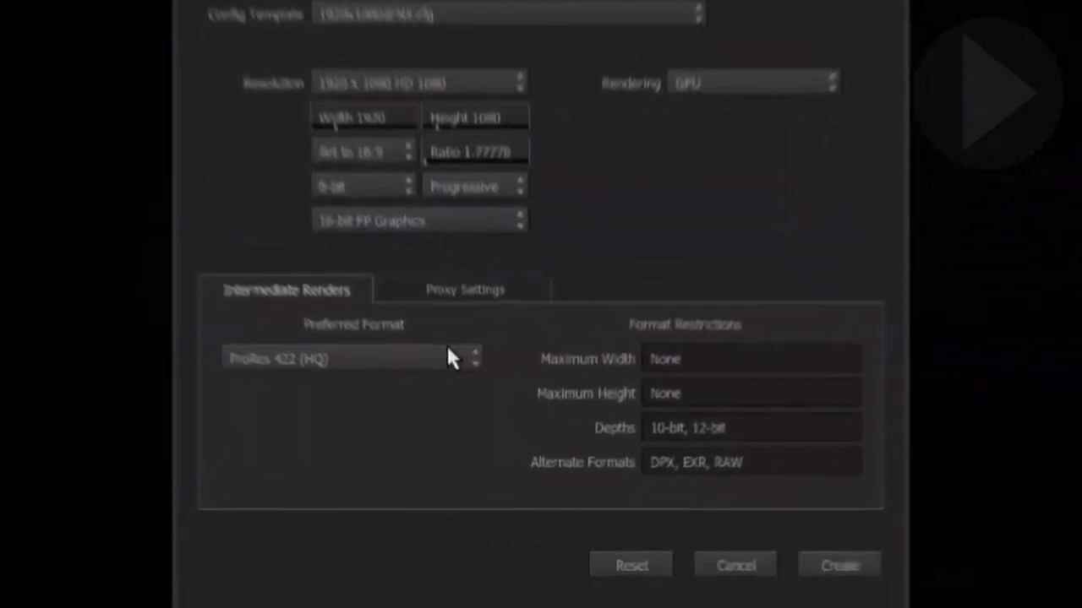
pyautogui.click(479, 432)
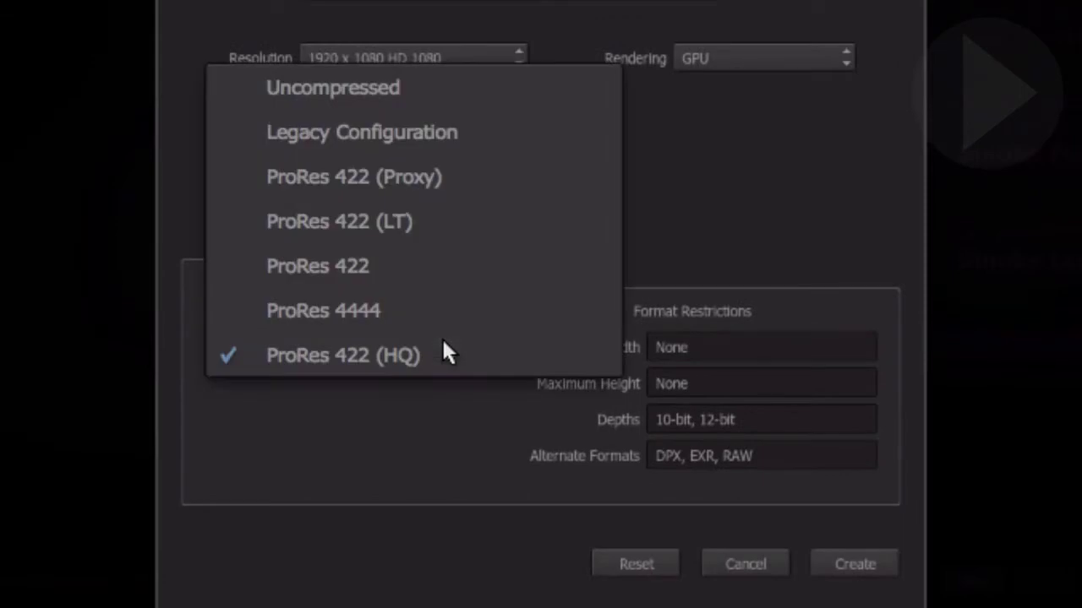
# Use ProRes 422 intermediate renders, turn proxies on at 8-bit, and create FIRST_EDIT.
pyautogui.click(445, 267)
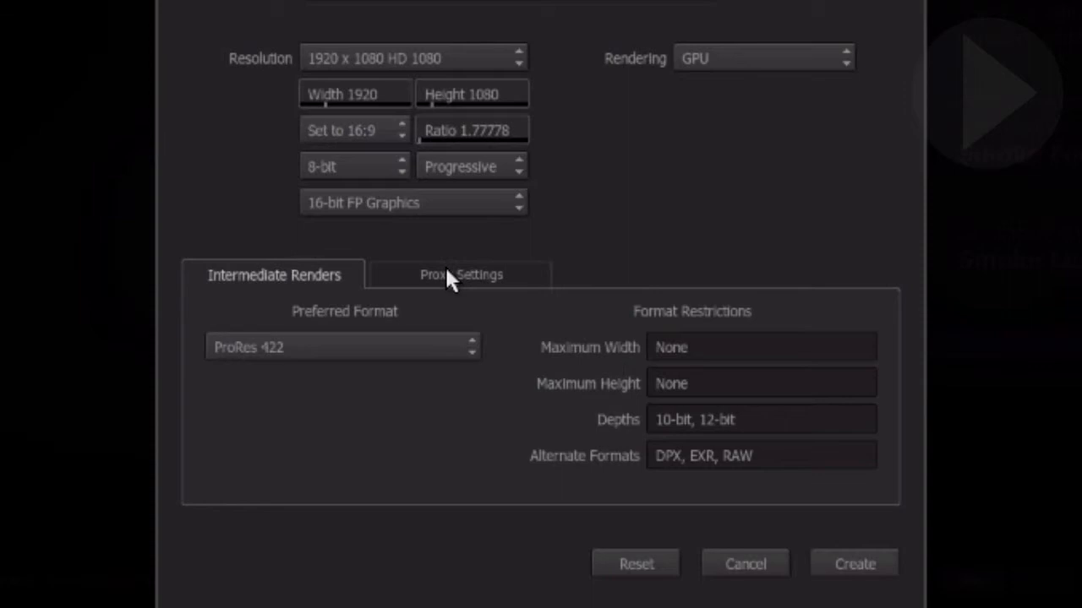
pyautogui.click(449, 276)
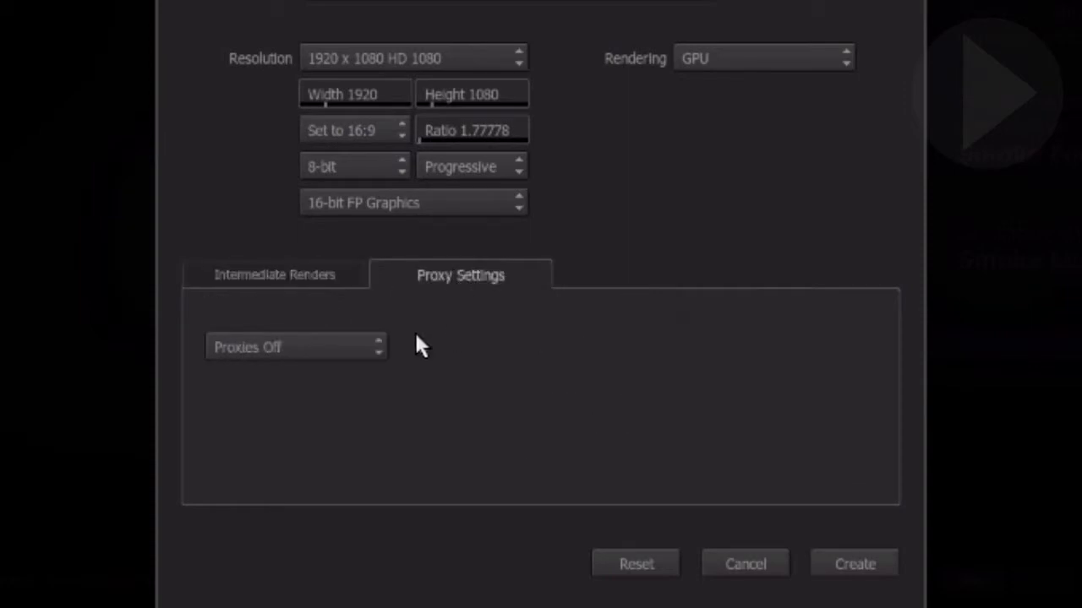
pyautogui.click(373, 347)
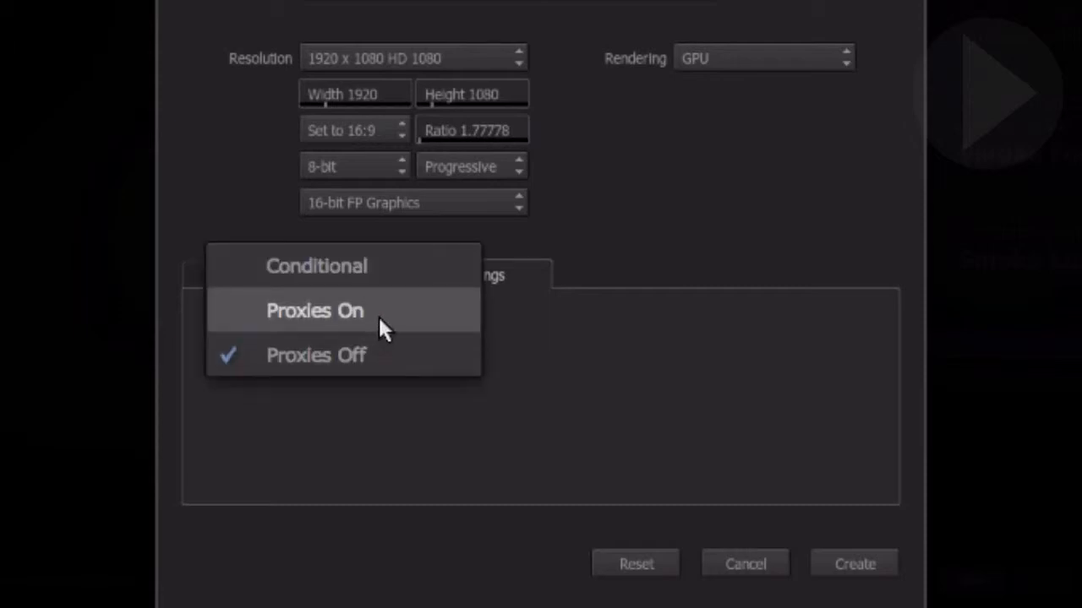
pyautogui.click(380, 328)
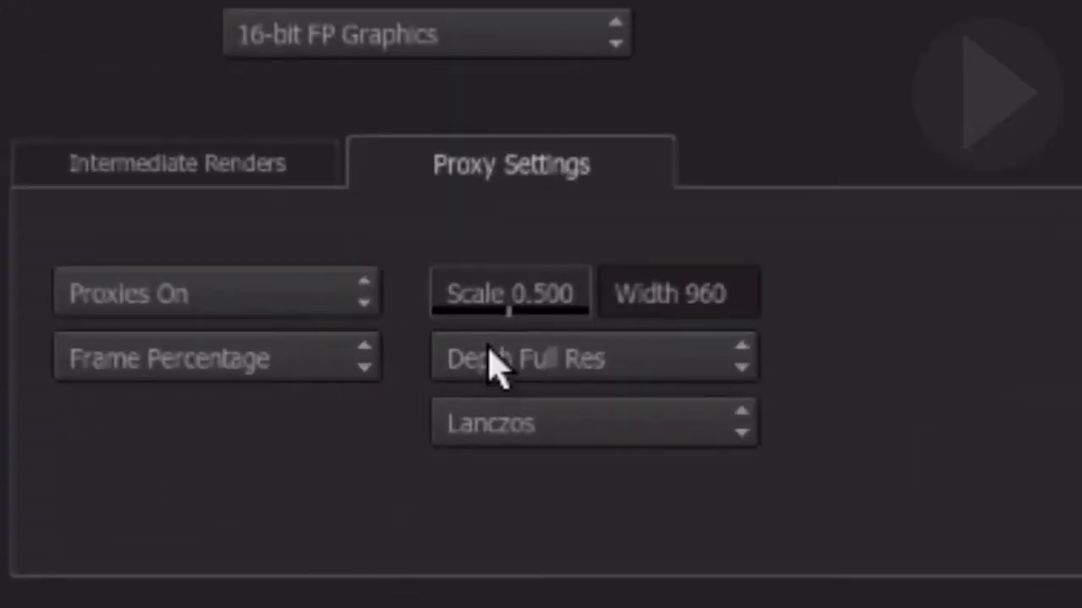
pyautogui.scroll(-1, 451, 381)
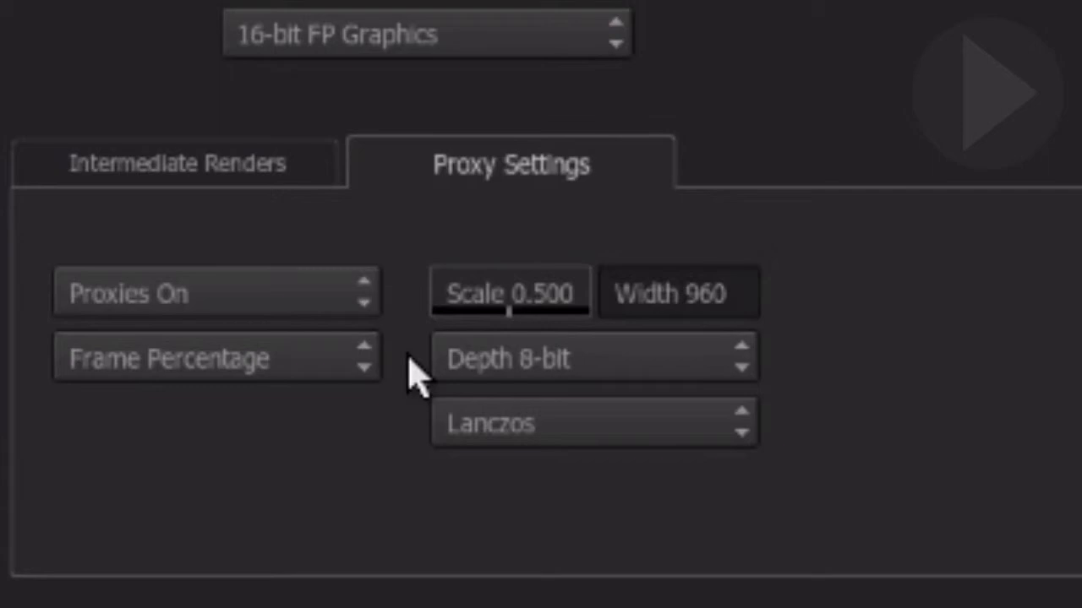
pyautogui.scroll(-1, 342, 363)
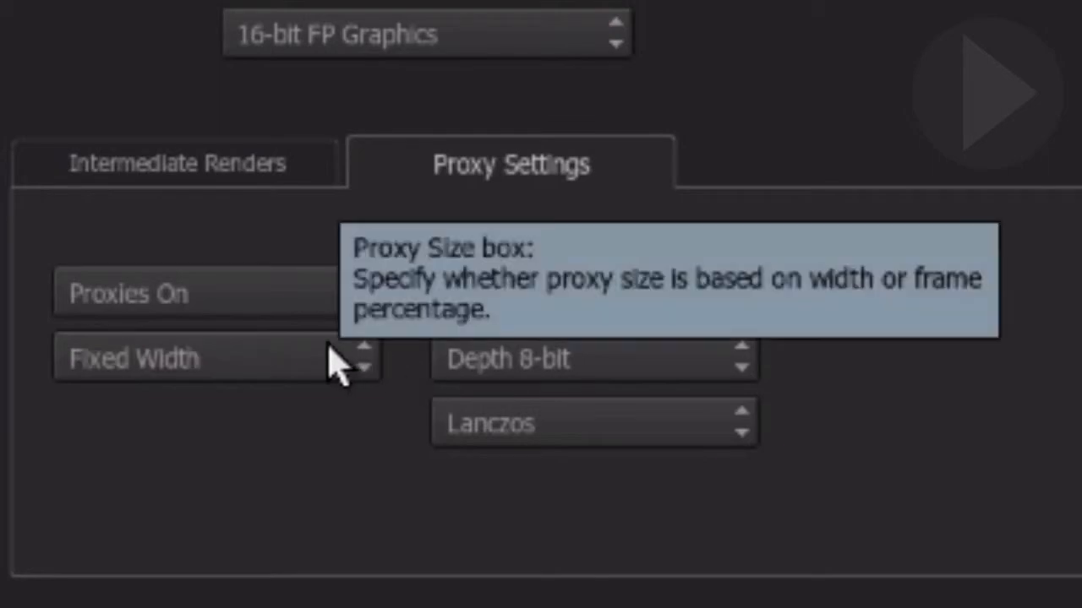
pyautogui.scroll(1, 338, 363)
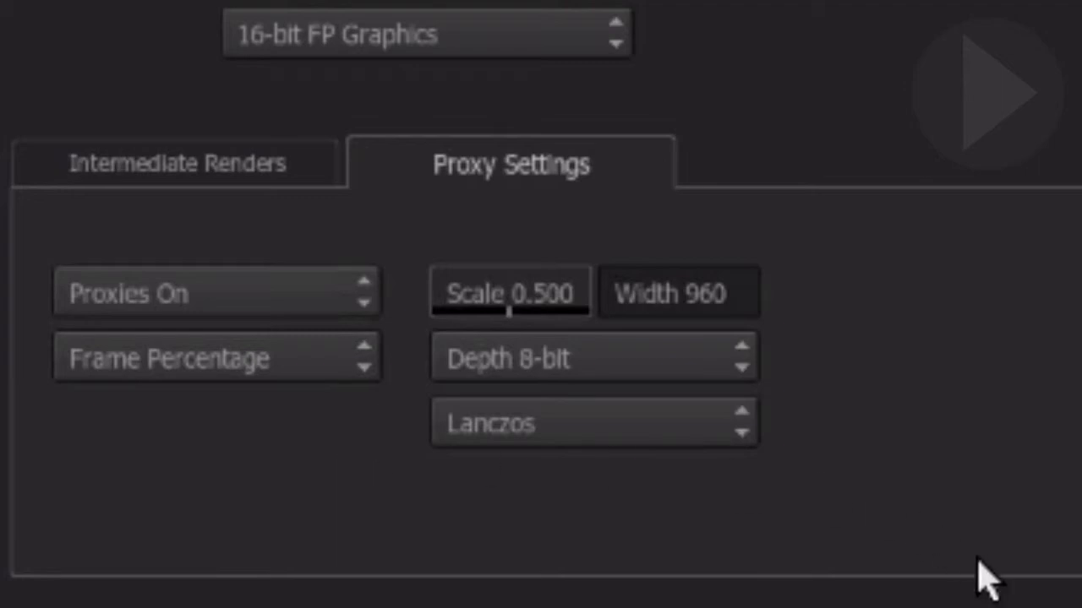
pyautogui.click(234, 173)
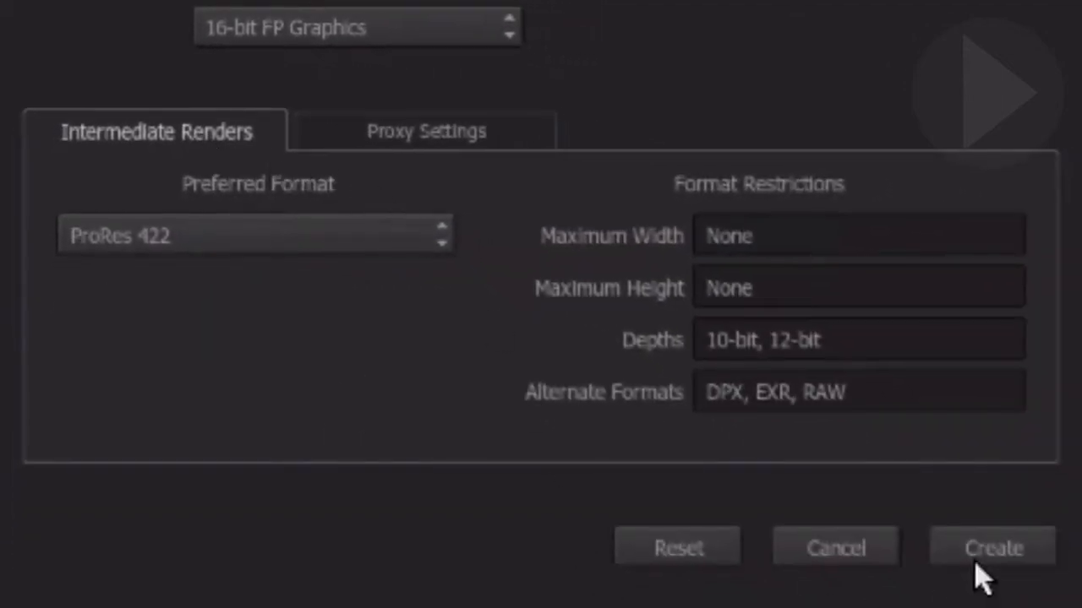
pyautogui.click(991, 562)
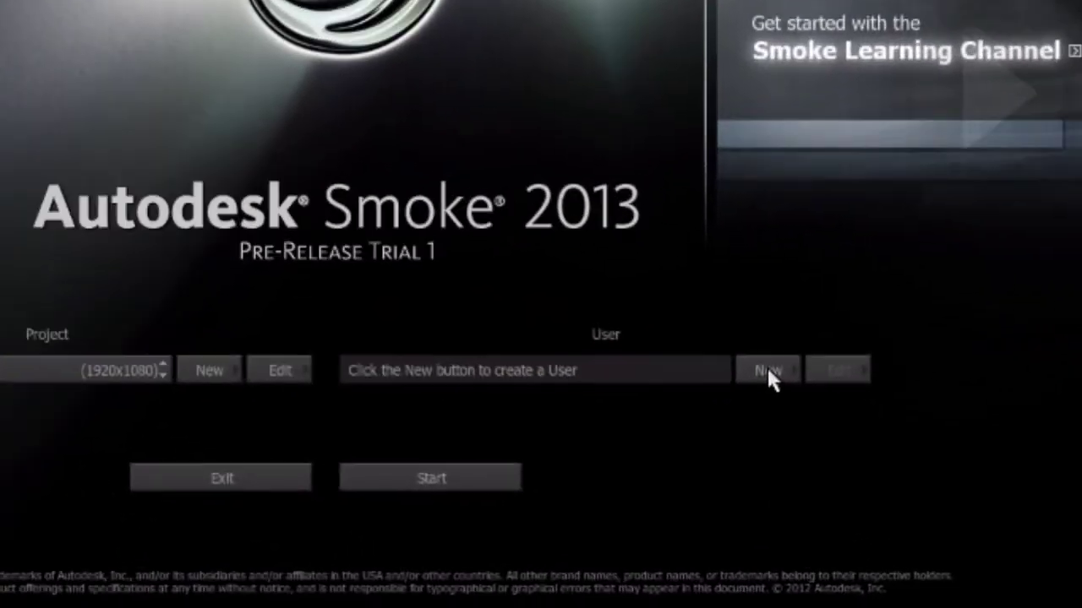
# Create the user SMOKE_TRAINING keeping the Smoke (FCP 7) keyboard shortcut set.
pyautogui.click(768, 485)
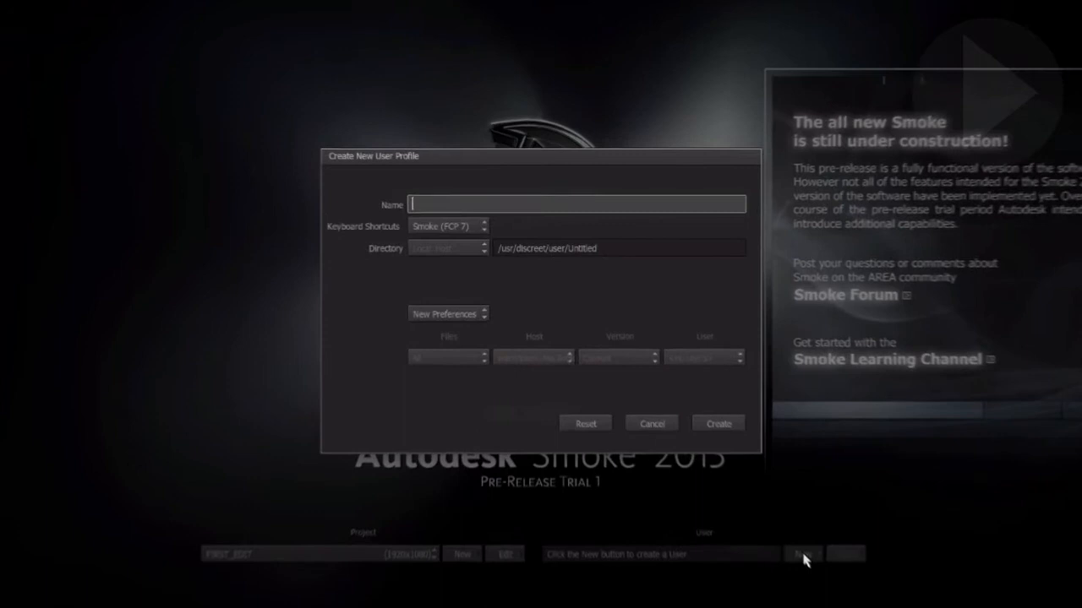
pyautogui.write('SMOKE_TRAINING')
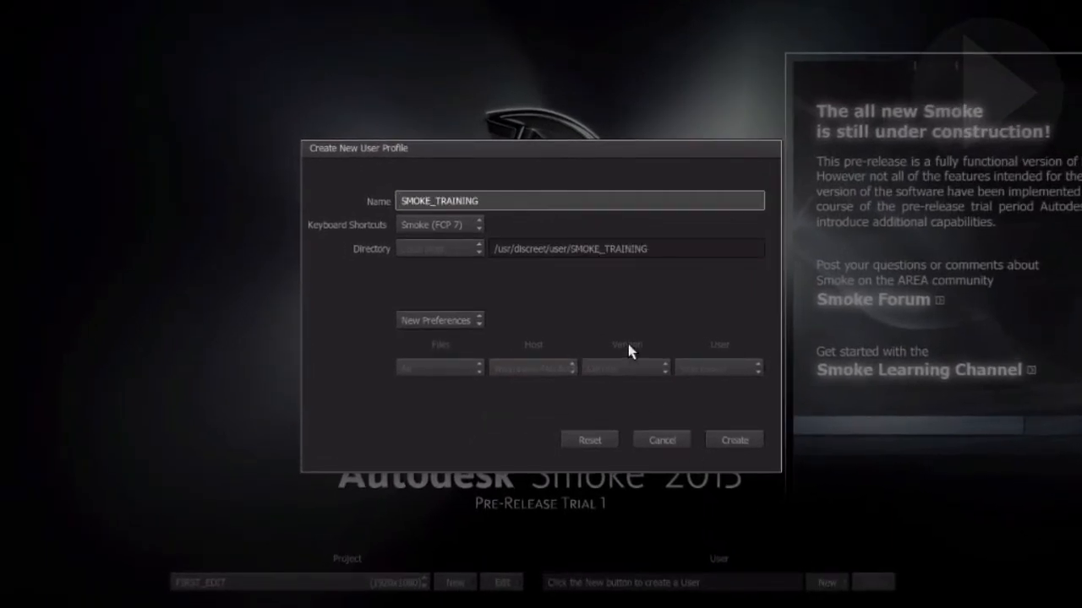
pyautogui.click(472, 226)
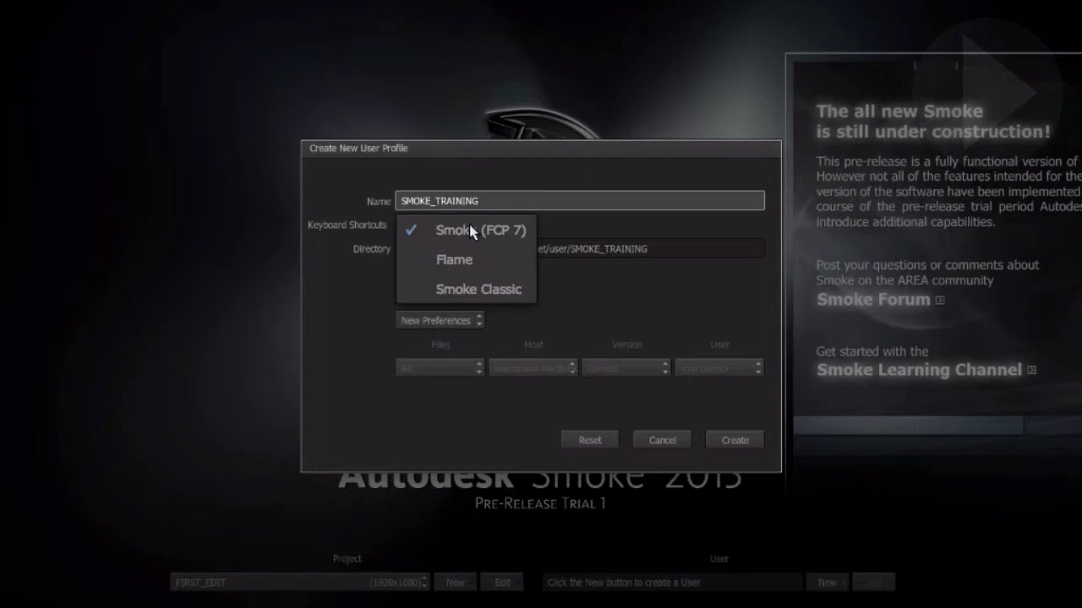
pyautogui.click(478, 235)
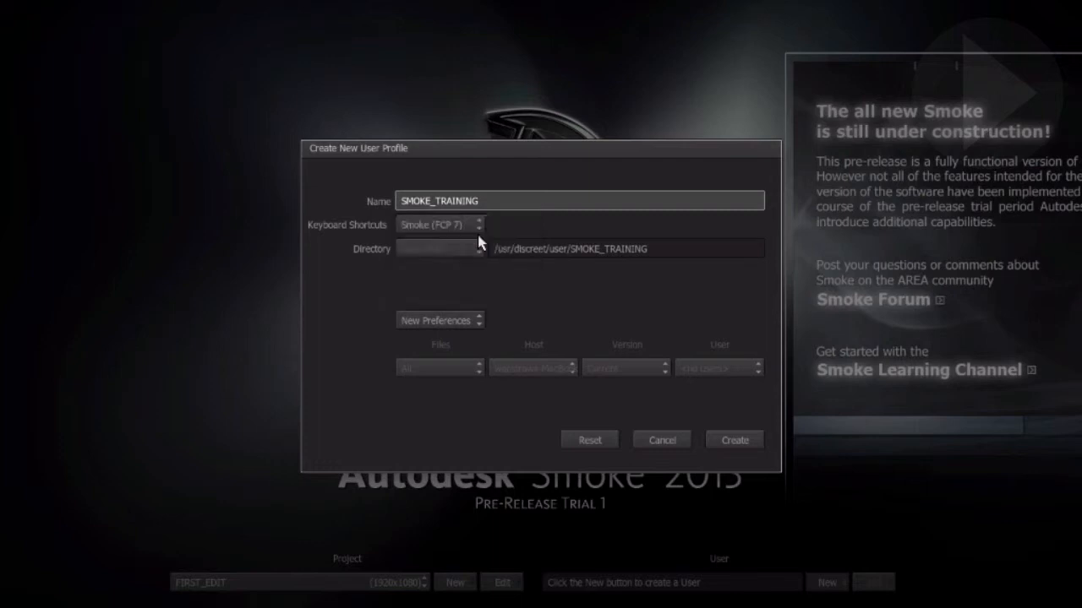
pyautogui.click(732, 440)
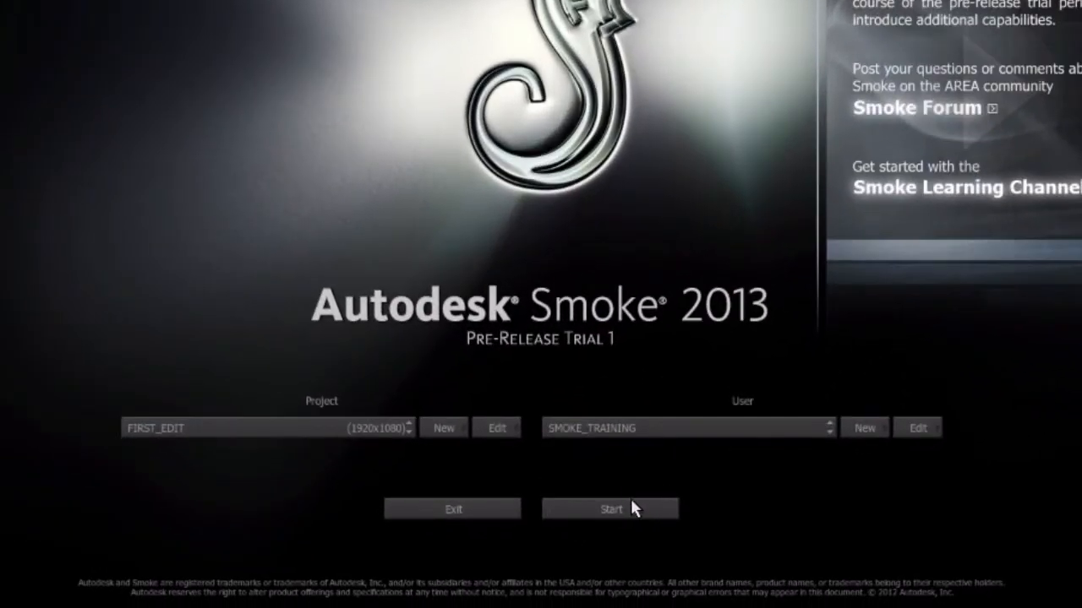
# Start Smoke with project FIRST_EDIT and user SMOKE_TRAINING.
pyautogui.click(634, 509)
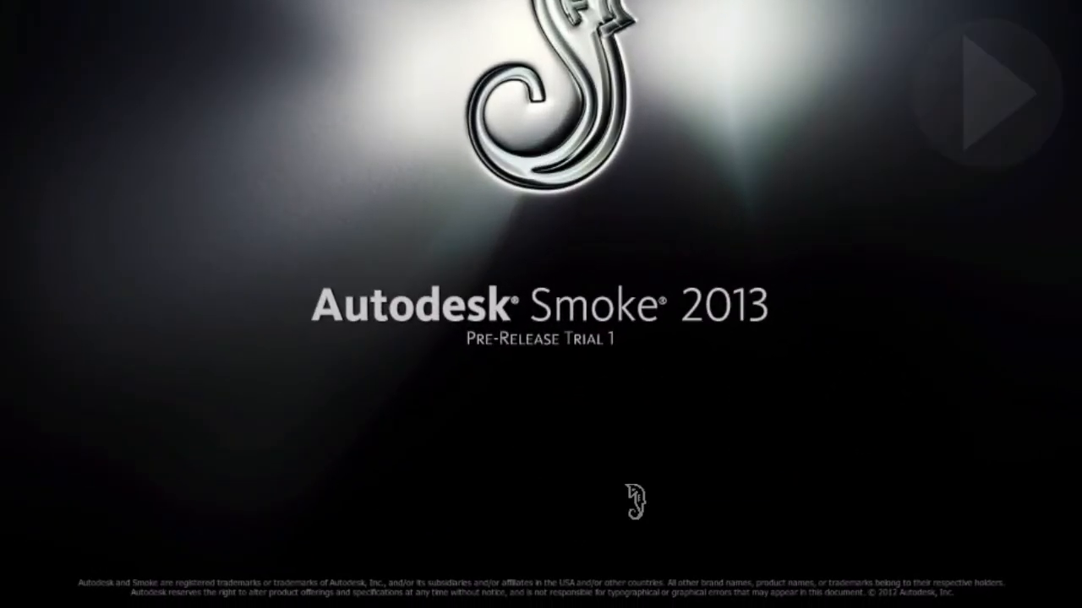